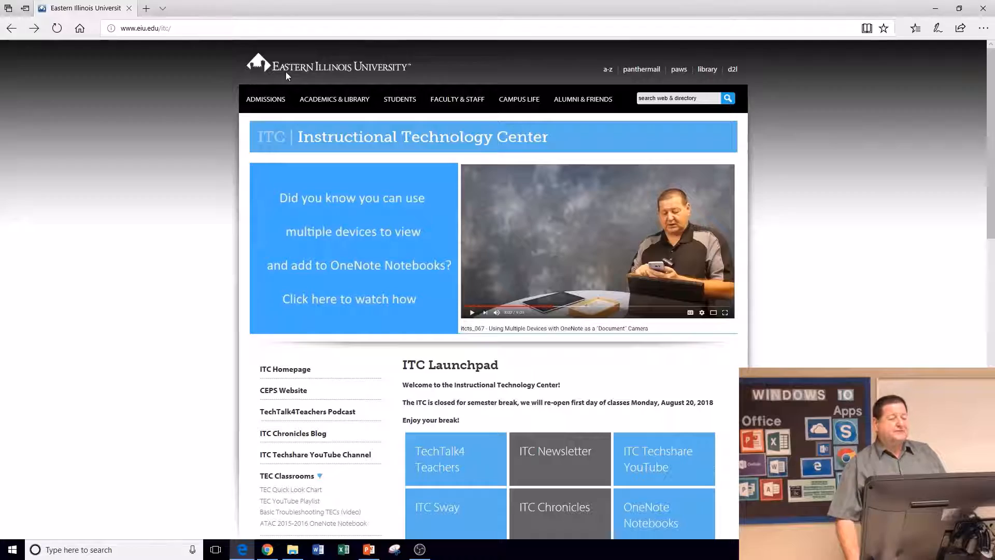
Step: Open the EIU home page, magnify it at 200% in lens and full-screen views, then close Magnifier
{"action": "left_click", "coordinate": [286, 73]}
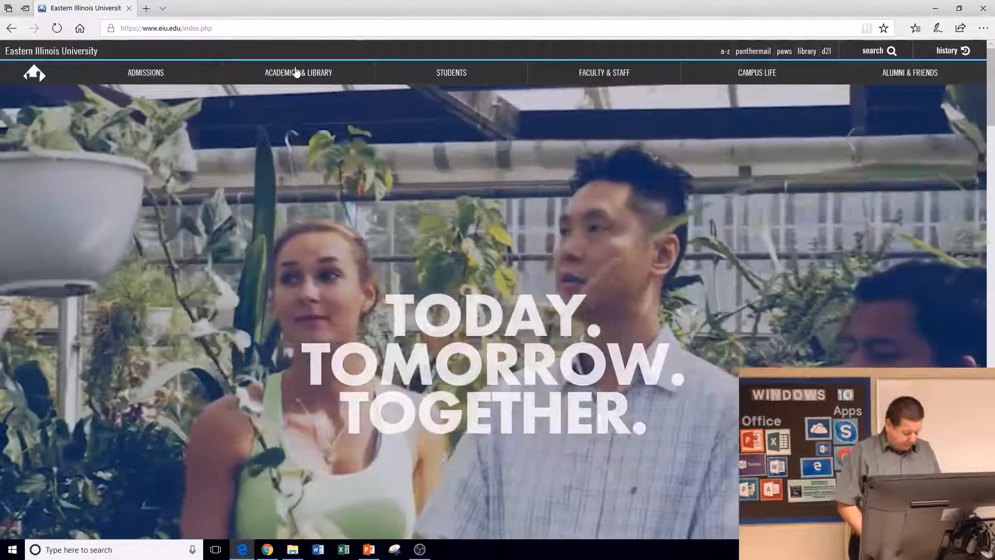
{"action": "key", "text": "super+plus"}
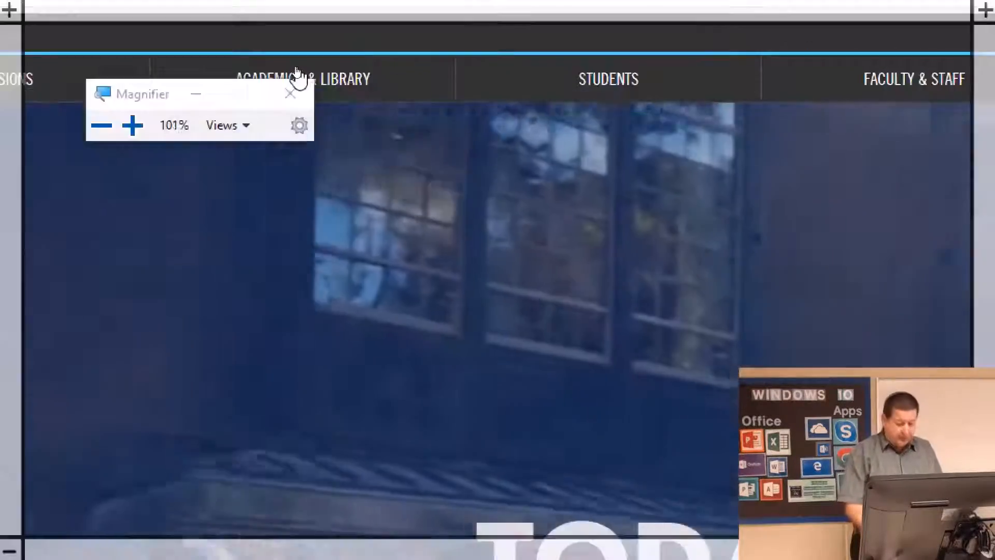
{"action": "key", "text": "ctrl+alt+l"}
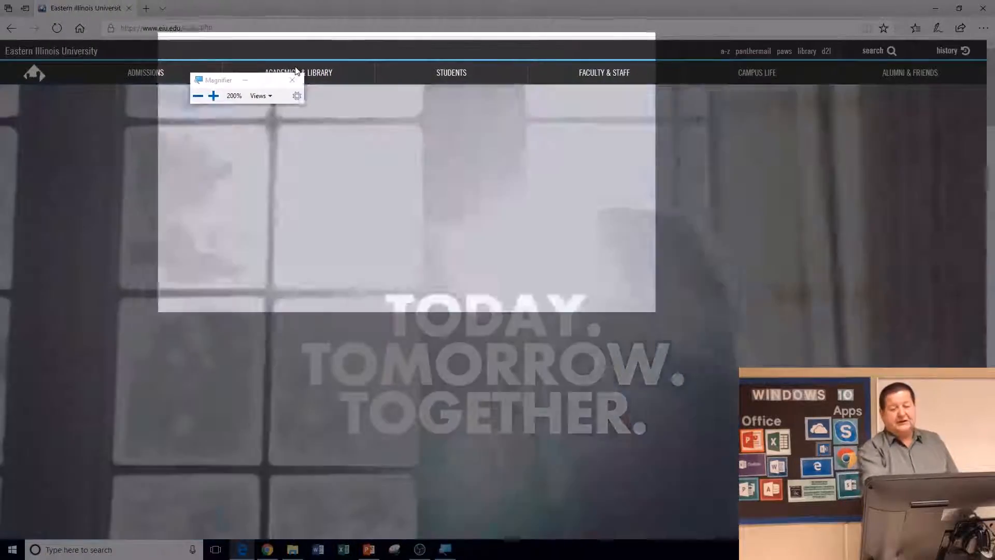
{"action": "key", "text": "ctrl+alt+f"}
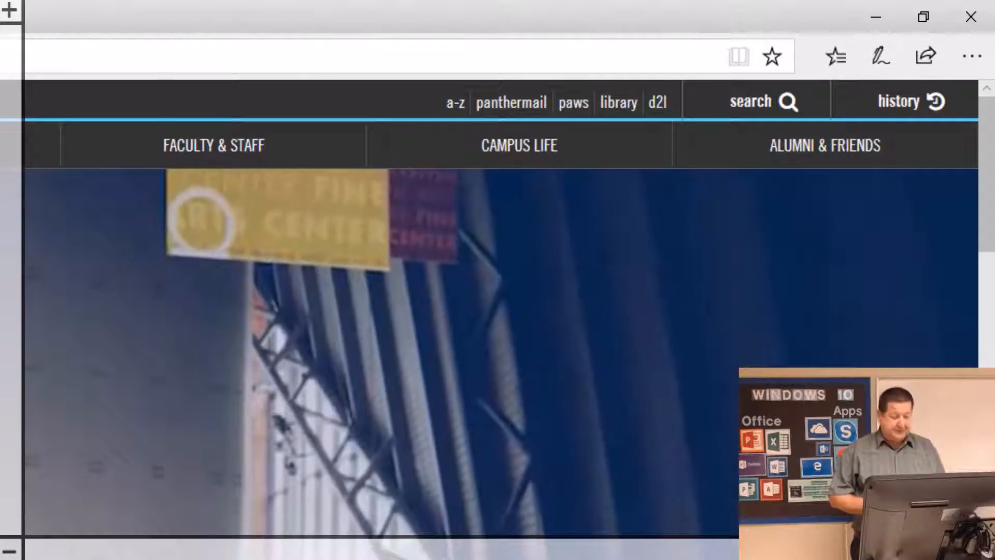
{"action": "key", "text": "super+Escape"}
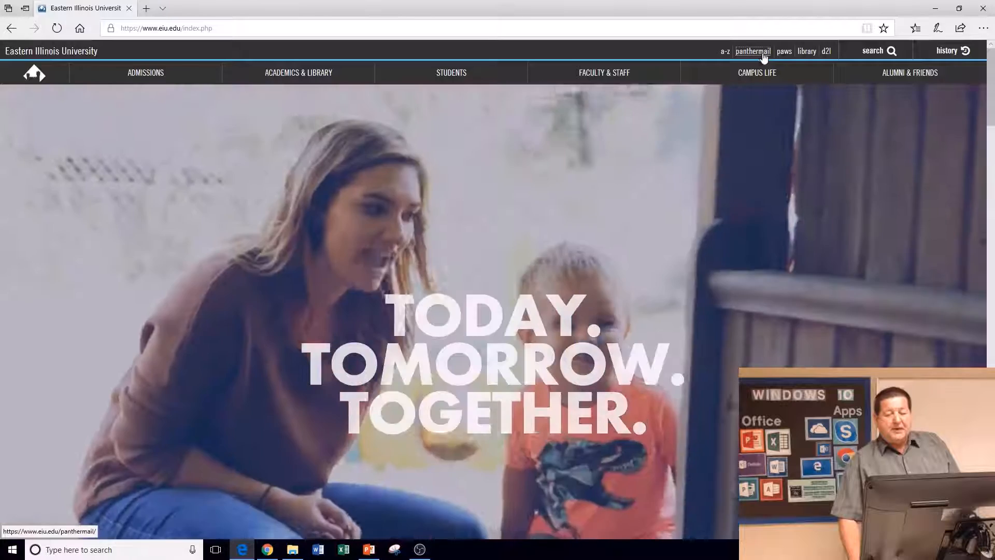
Step: Sign in to PantherMail with the EIU NetID and account password to reach Office 365
{"action": "left_click", "coordinate": [762, 55]}
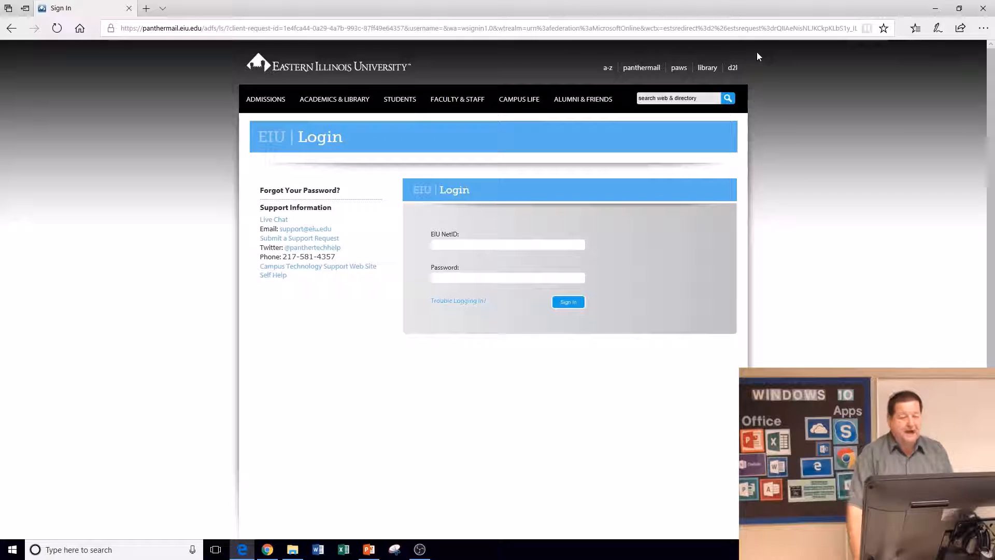
{"action": "left_click", "coordinate": [464, 247]}
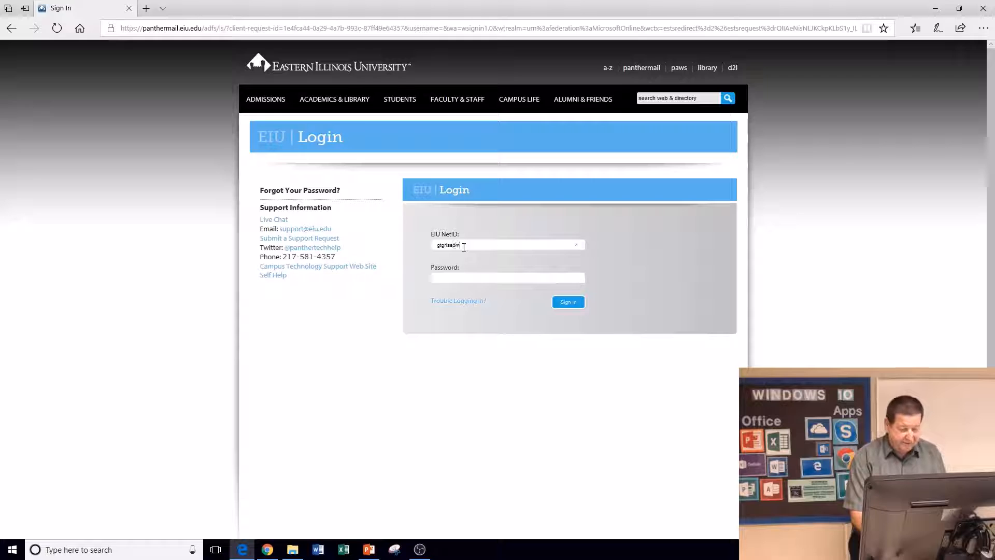
{"action": "key", "text": "Tab"}
{"action": "type", "text": "••"}
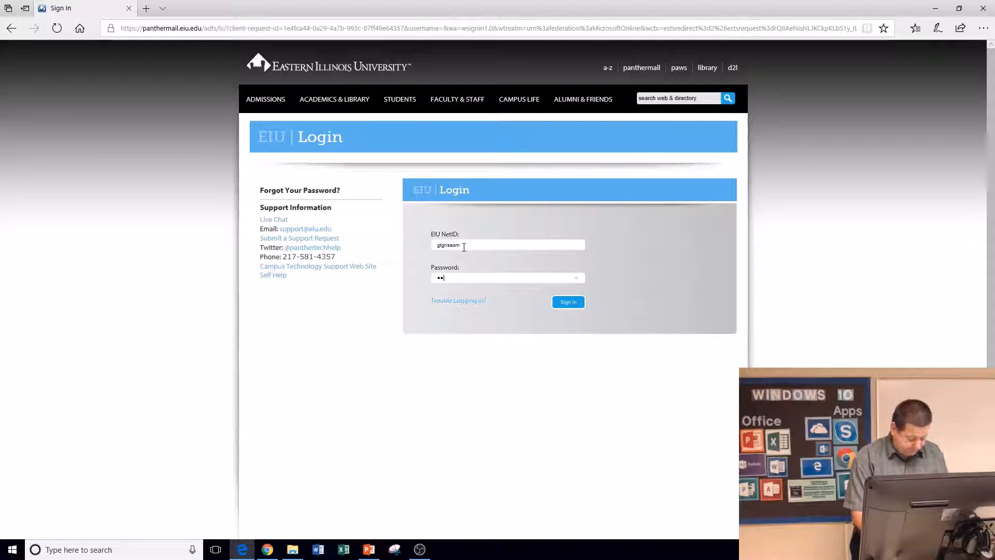
{"action": "type", "text": "••••••"}
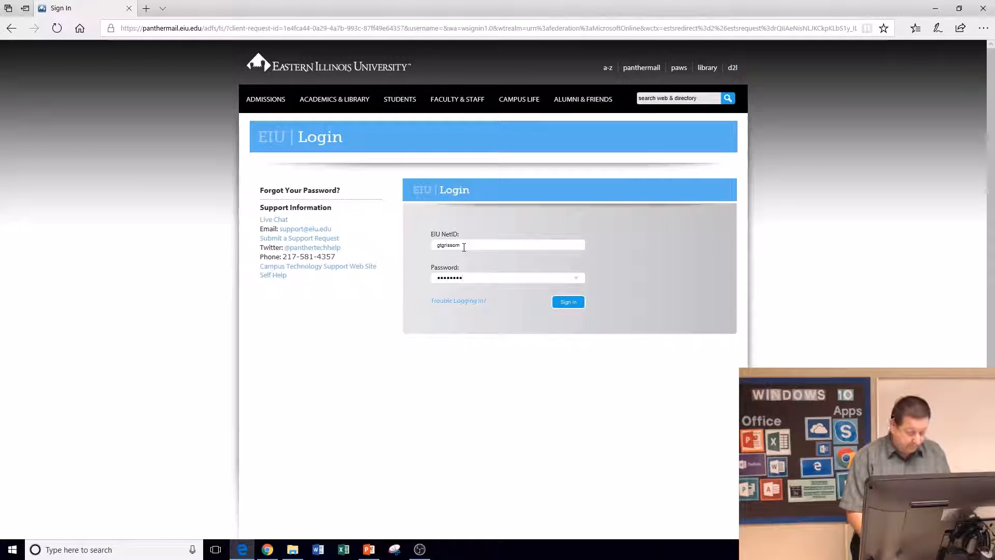
{"action": "key", "text": "Return"}
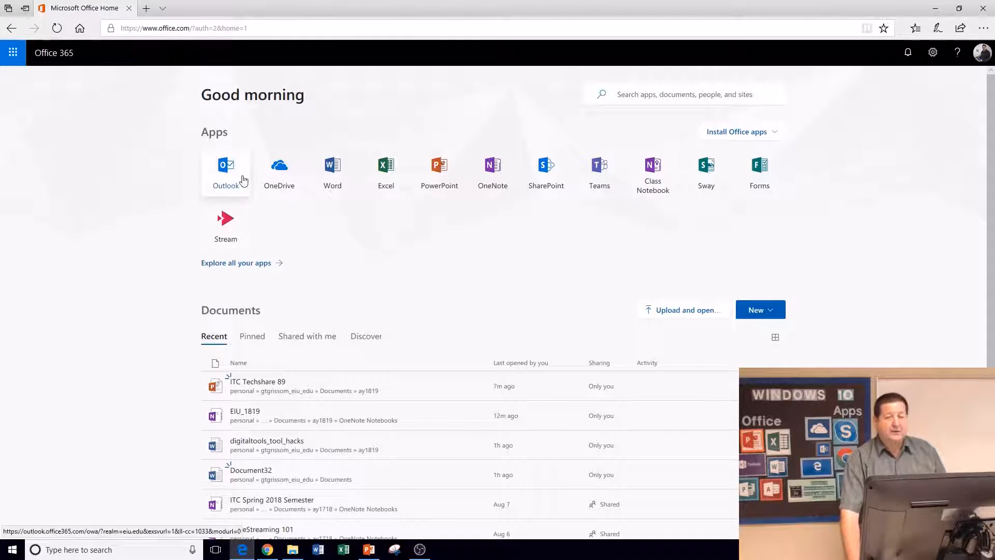
Step: Open OneDrive and browse into the ay1819 > OneNote Notebooks folder
{"action": "left_click", "coordinate": [283, 176]}
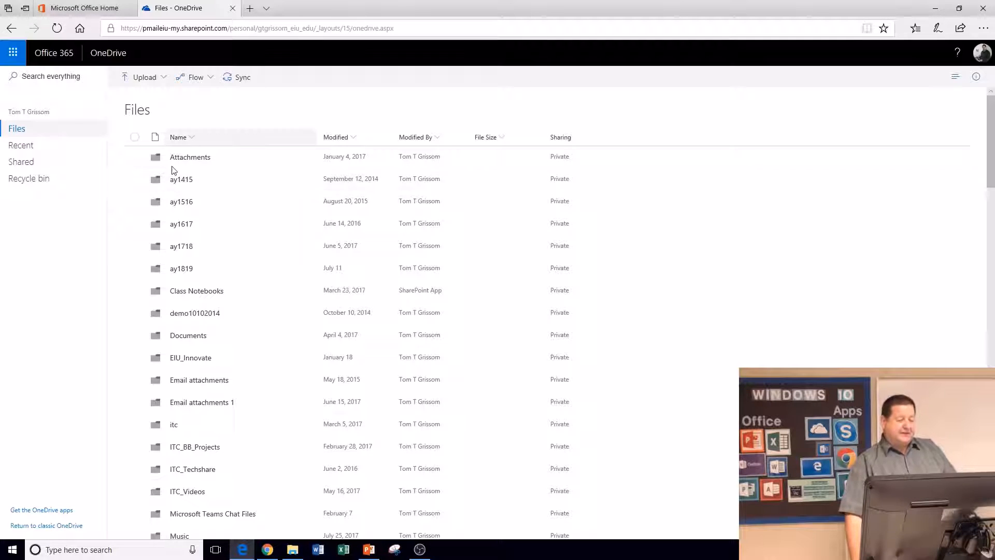
{"action": "left_click", "coordinate": [182, 271]}
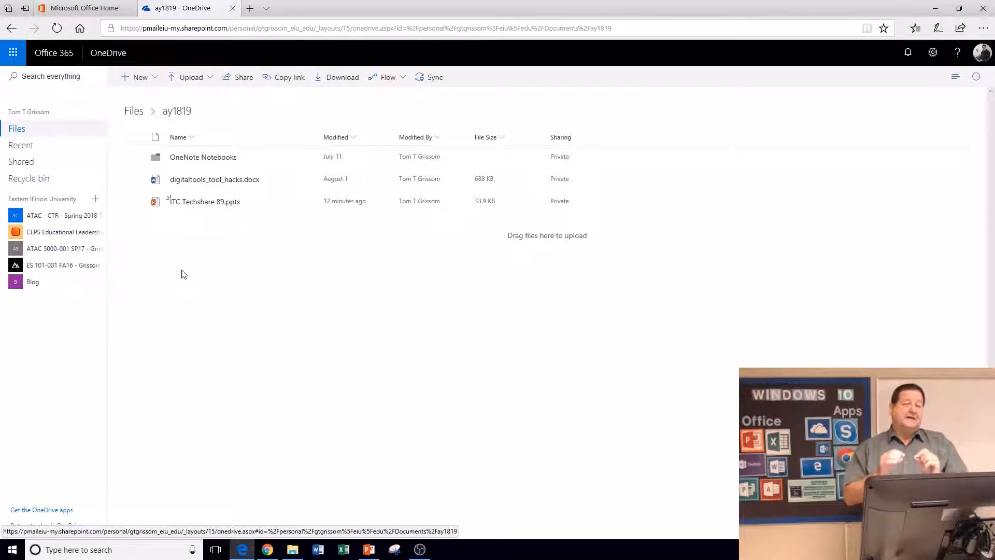
{"action": "left_click", "coordinate": [190, 163]}
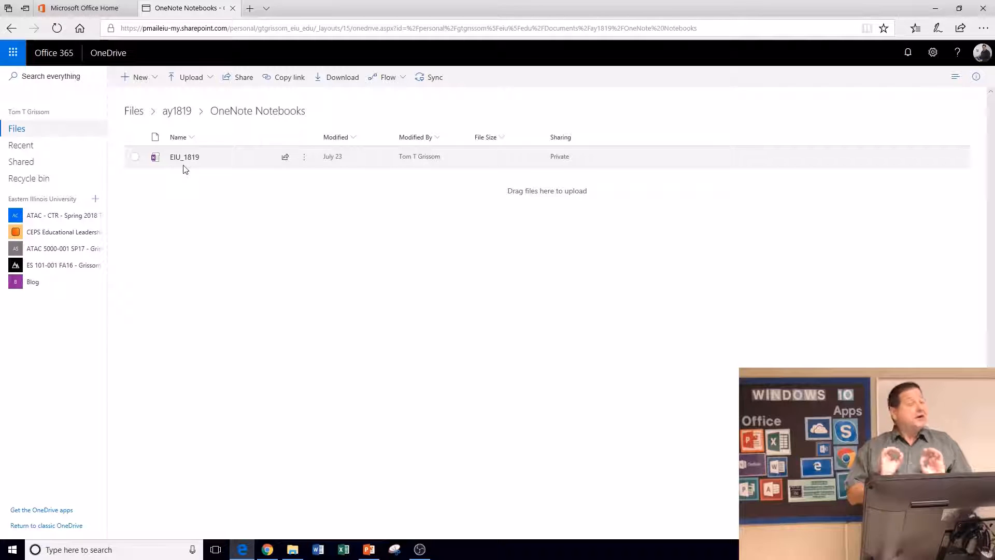
Step: From OneDrive's New menu, start a OneNote notebook named 'ITC Fall 2018 Semester'
{"action": "left_click", "coordinate": [131, 80]}
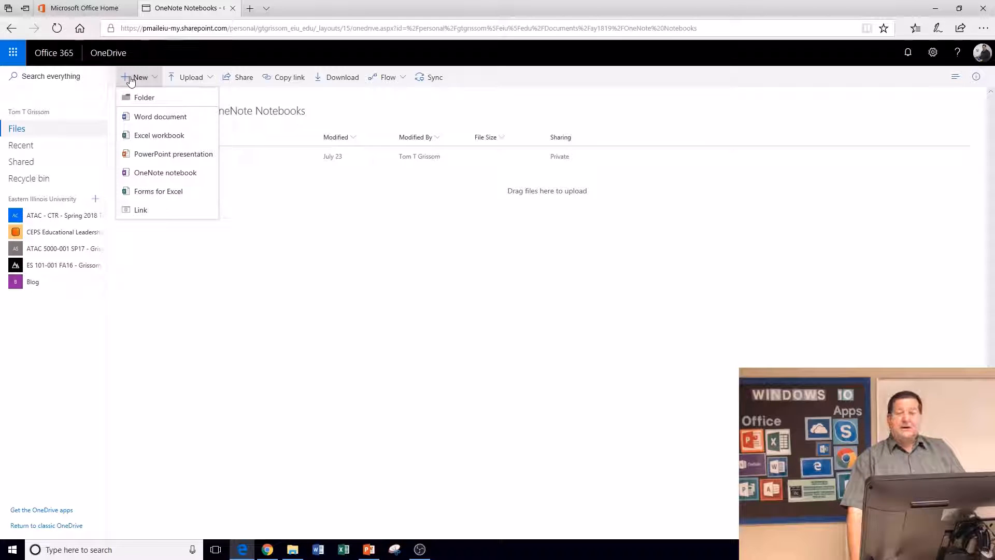
{"action": "left_click", "coordinate": [154, 173]}
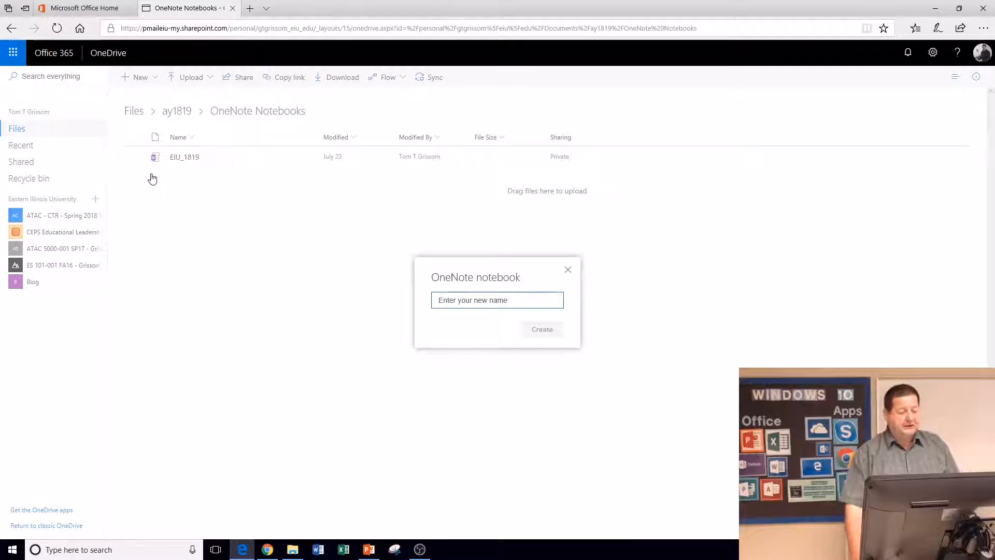
{"action": "type", "text": "I"}
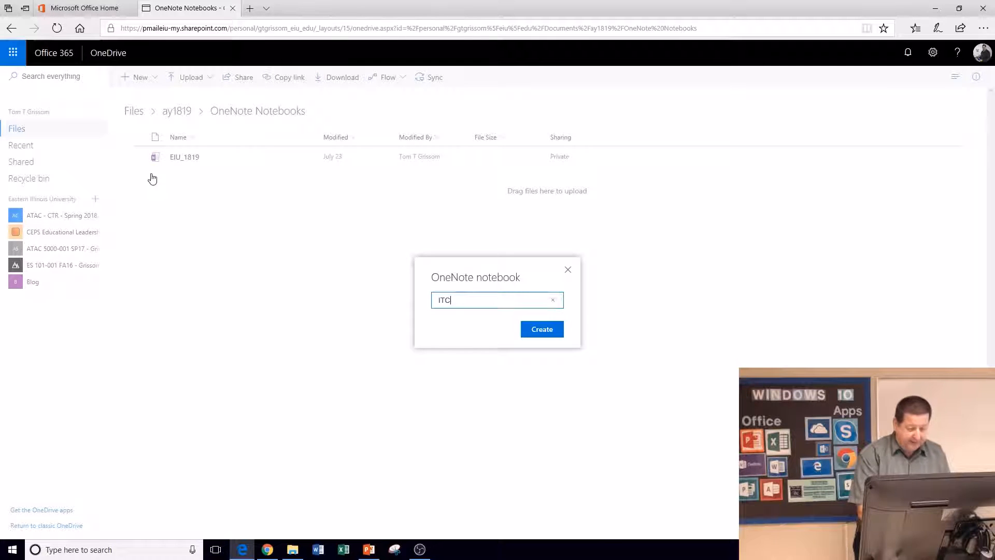
{"action": "type", "text": "TC F"}
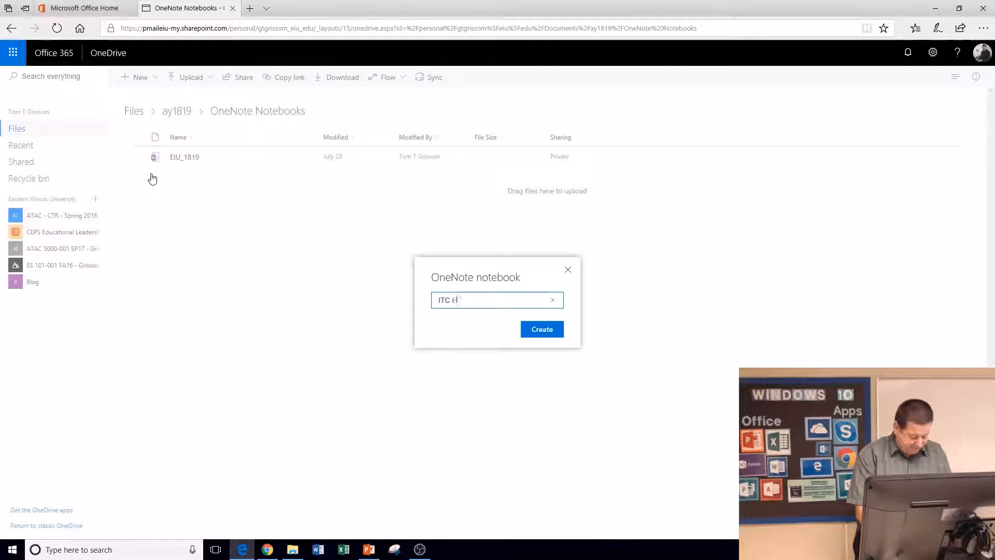
{"action": "type", "text": "all 2018"}
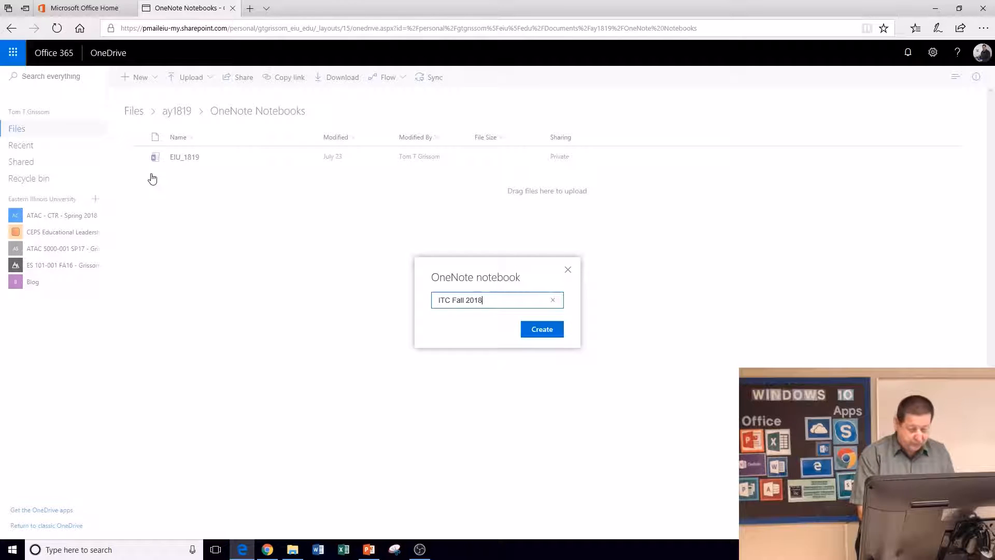
{"action": "type", "text": " Semester"}
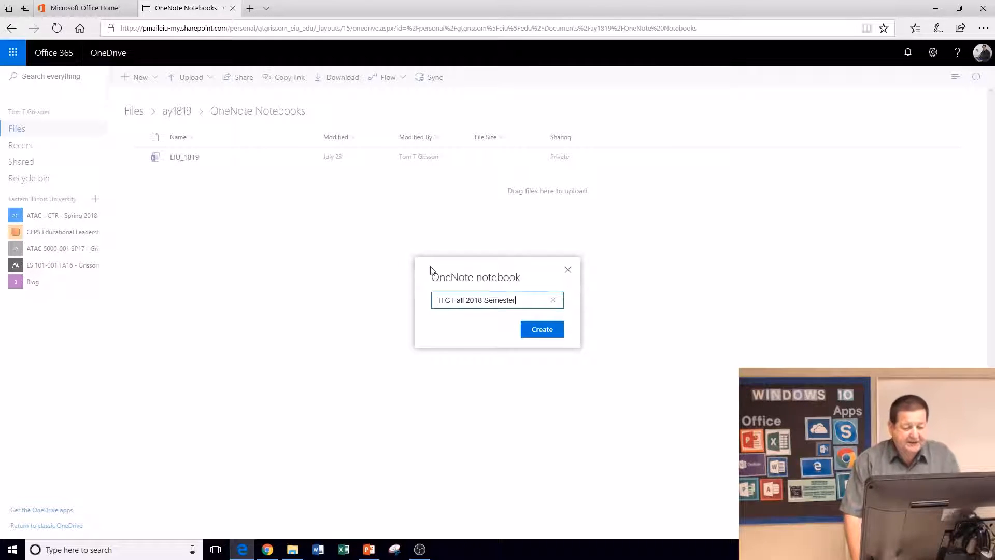
Step: Create the notebook and type 'About this Notebook' as its first page title
{"action": "left_click", "coordinate": [542, 335]}
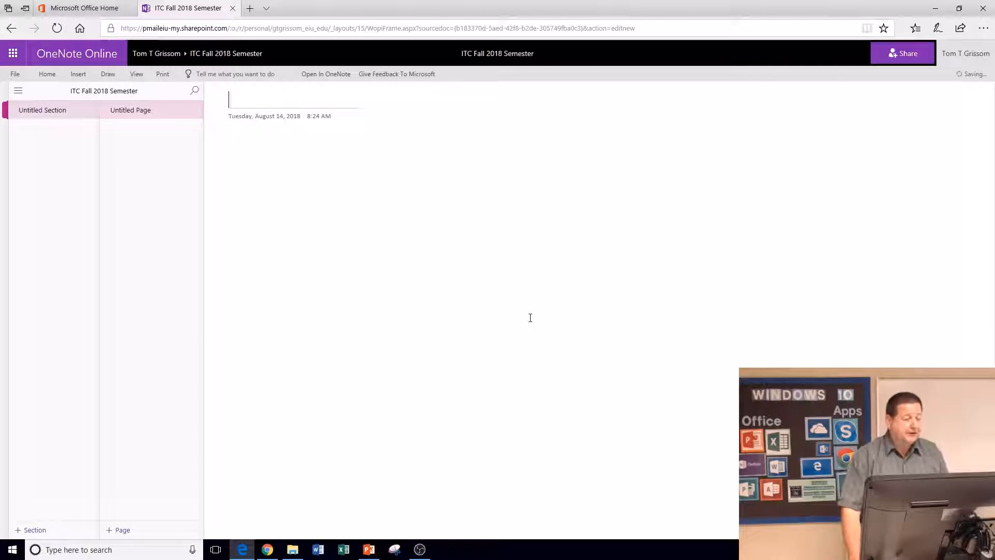
{"action": "type", "text": "Ab"}
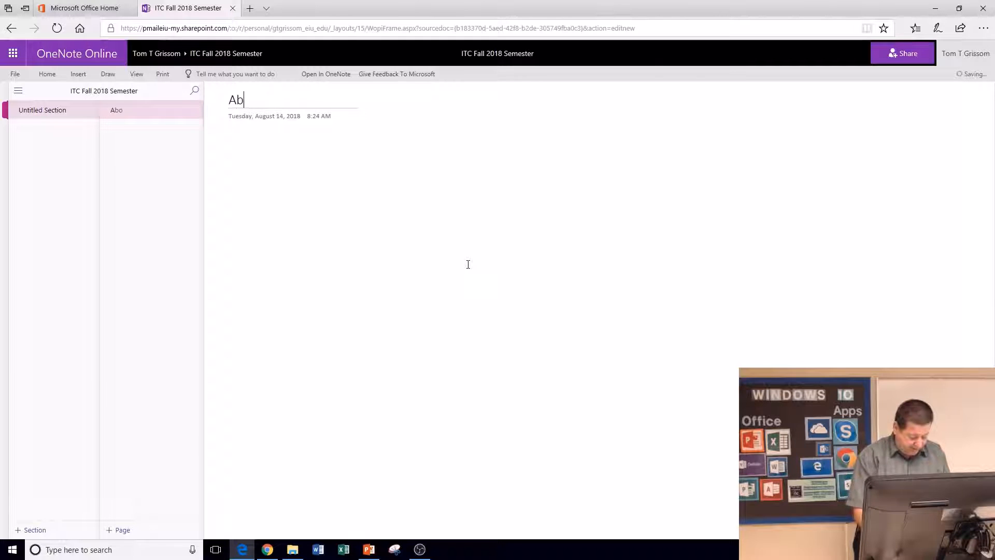
{"action": "type", "text": "out this N"}
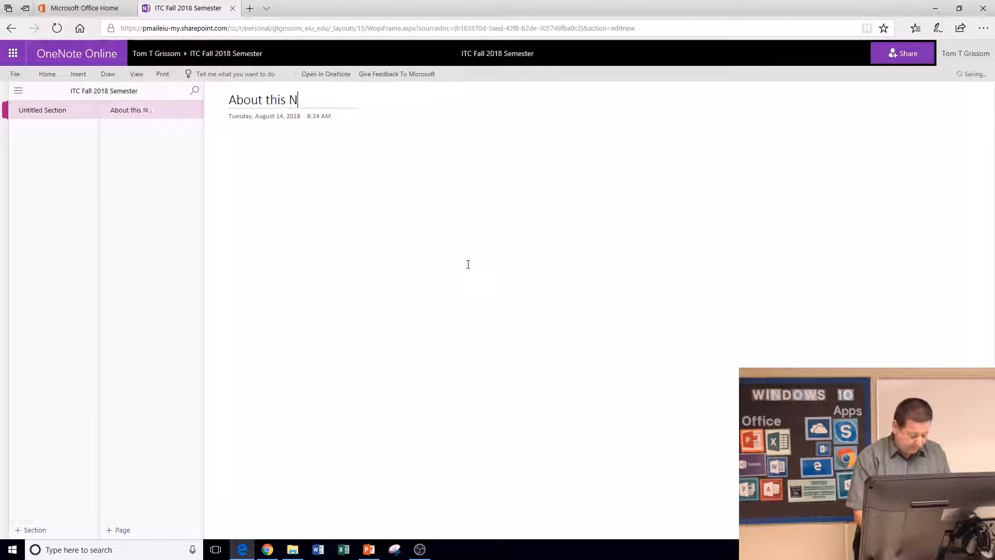
{"action": "type", "text": "otebook"}
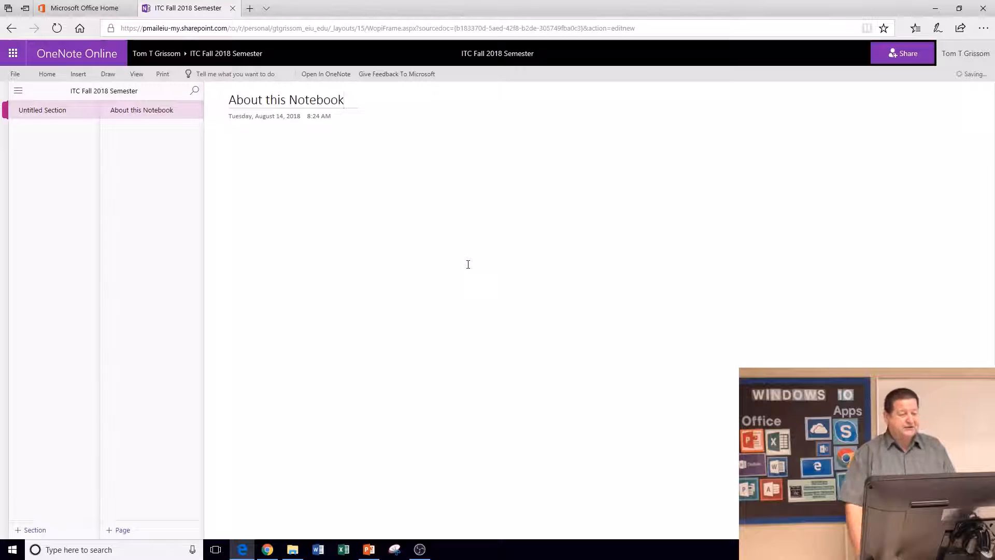
Step: Rename 'Untitled Section' to 'About' through the section's Rename option
{"action": "right_click", "coordinate": [48, 119]}
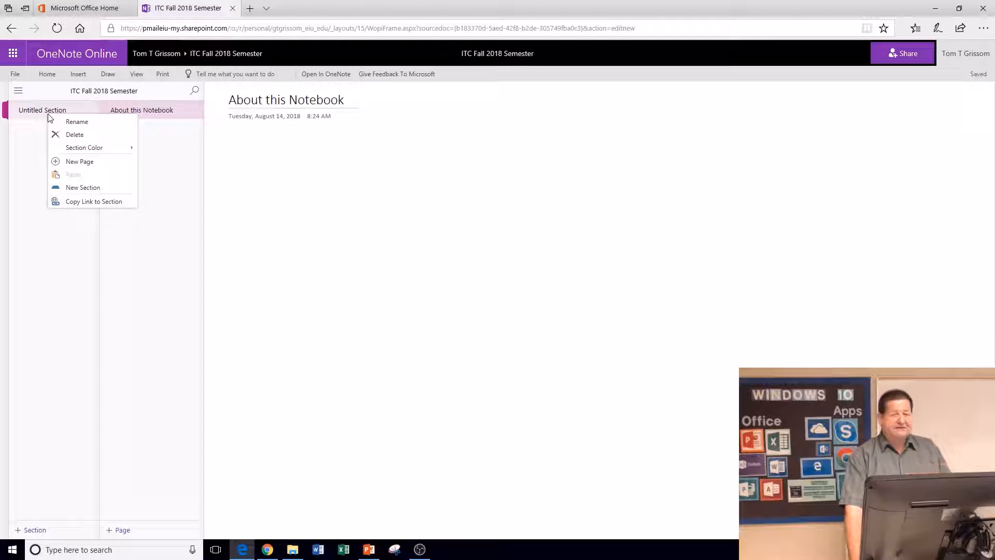
{"action": "left_click", "coordinate": [71, 122]}
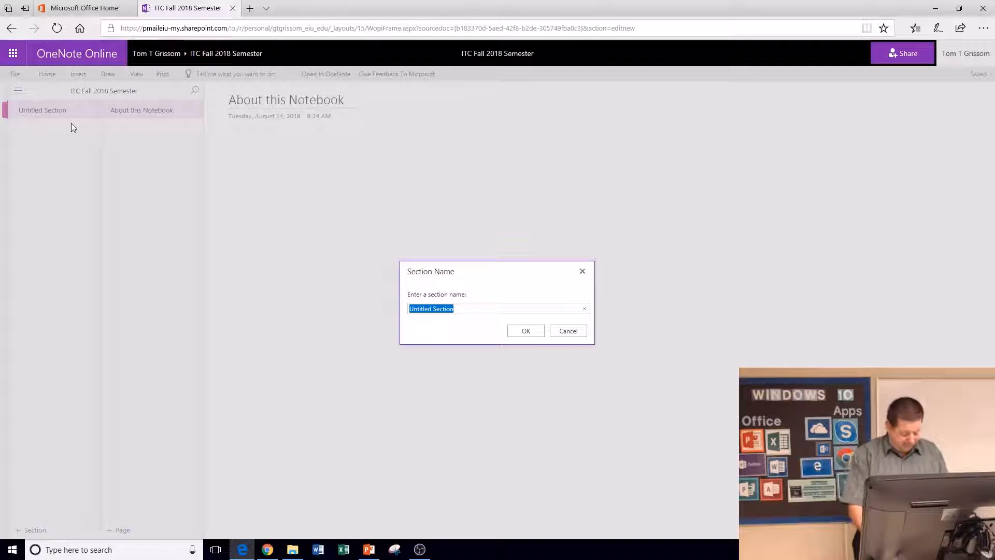
{"action": "type", "text": "About"}
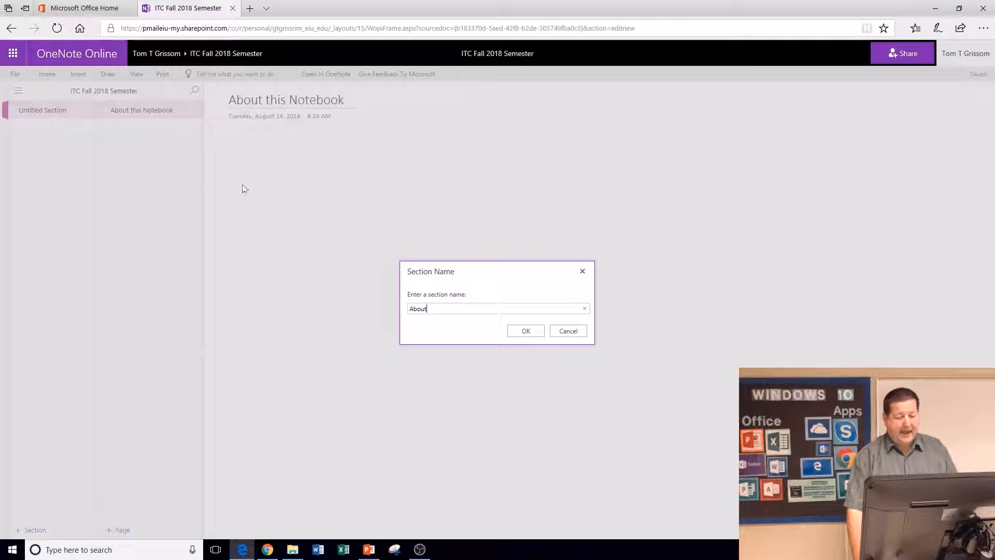
{"action": "left_click", "coordinate": [526, 331]}
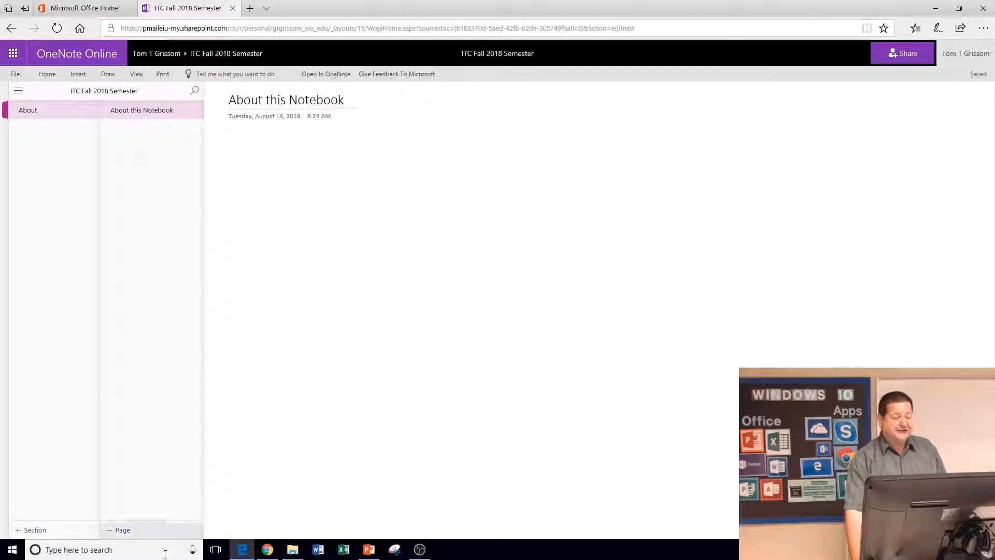
Step: Create a new section titled 'Demos and Presentations' from the section list
{"action": "left_click", "coordinate": [33, 529]}
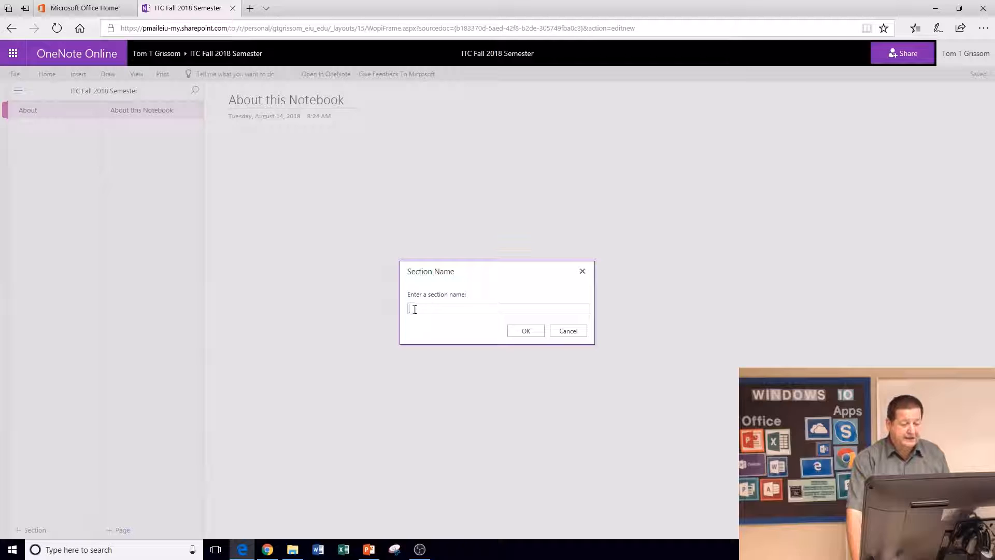
{"action": "type", "text": "Demos"}
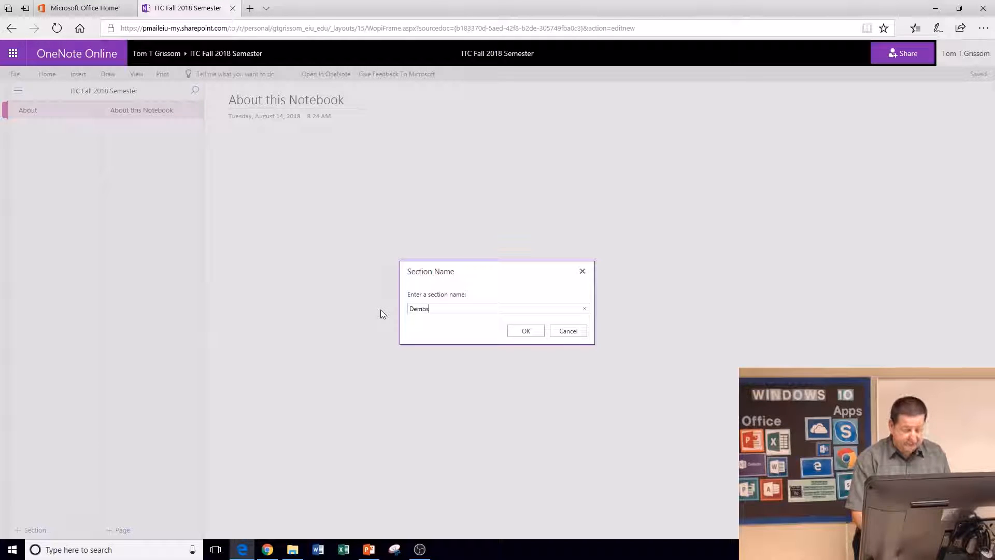
{"action": "type", "text": " and Pre"}
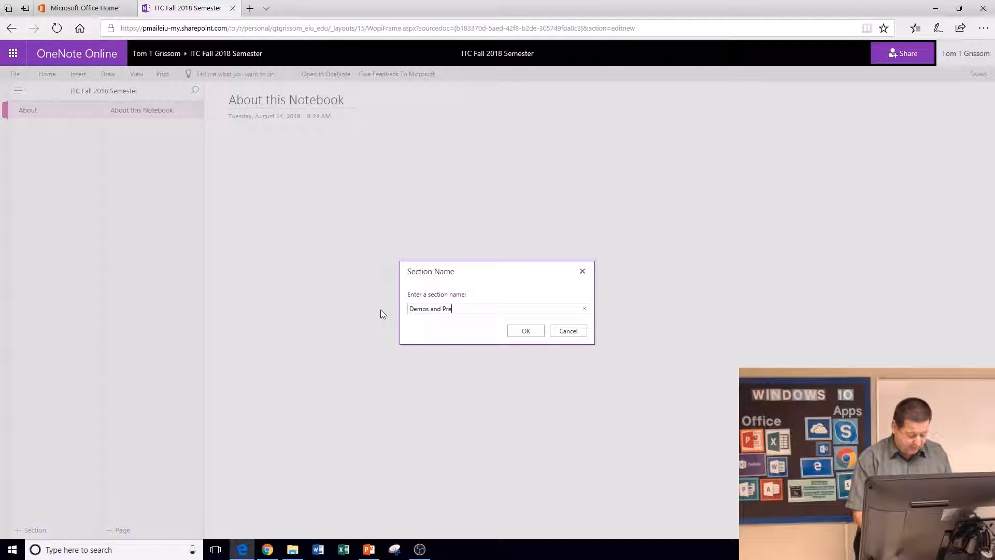
{"action": "type", "text": "sentations"}
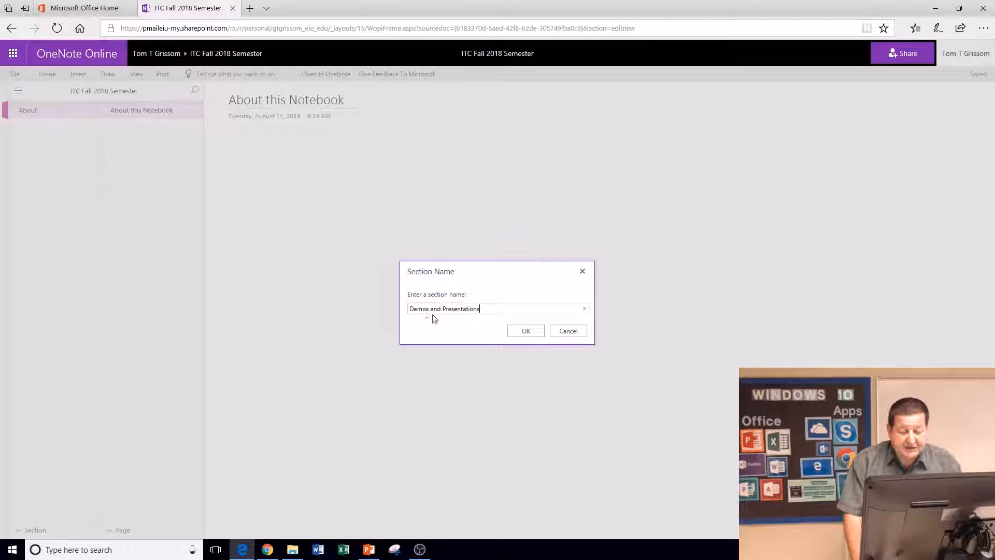
{"action": "left_click", "coordinate": [518, 334]}
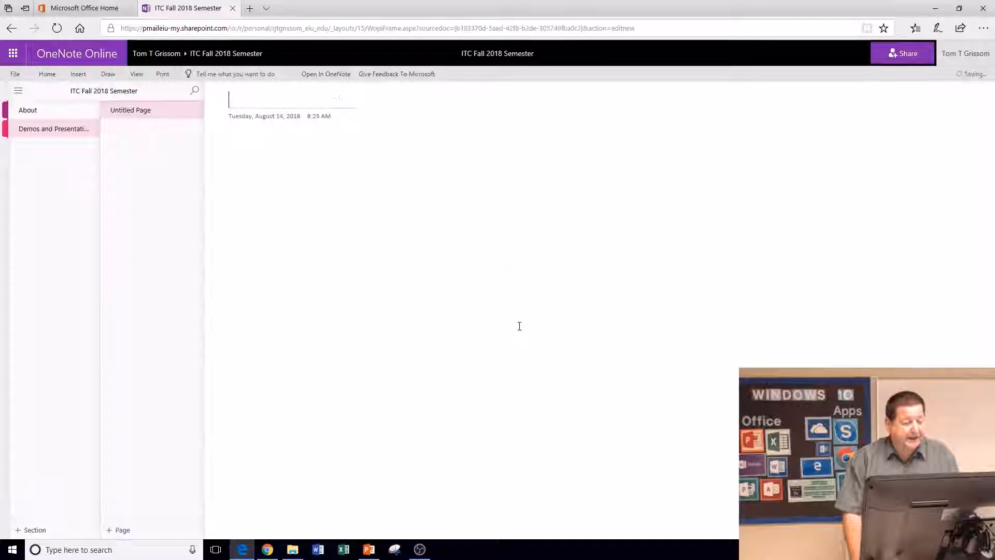